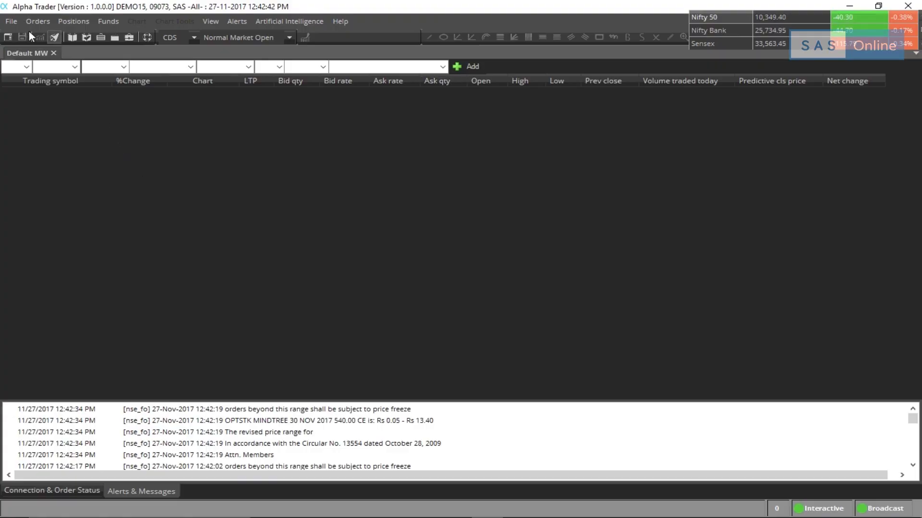
Step: Load the NSE Nifty 50 predefined workspace and widen the Trading symbol column
left_click(14, 21)
mouse_move(73, 73)
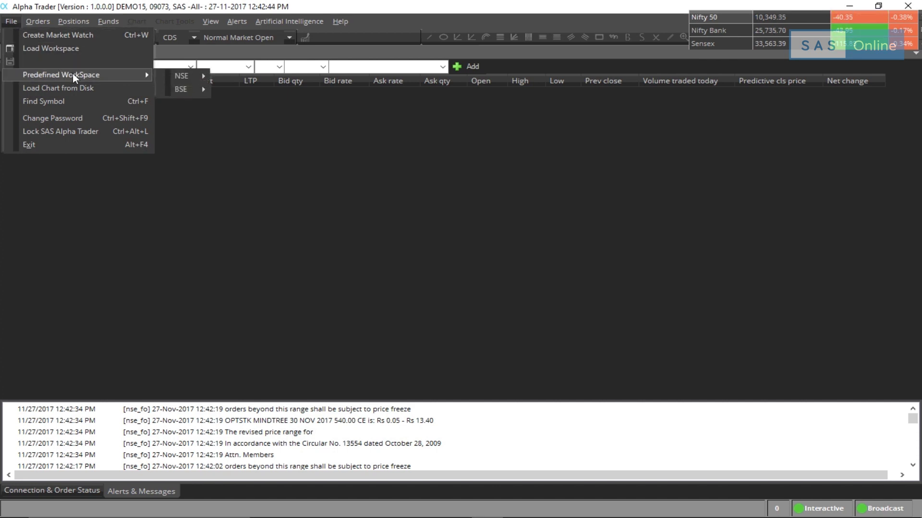
mouse_move(177, 76)
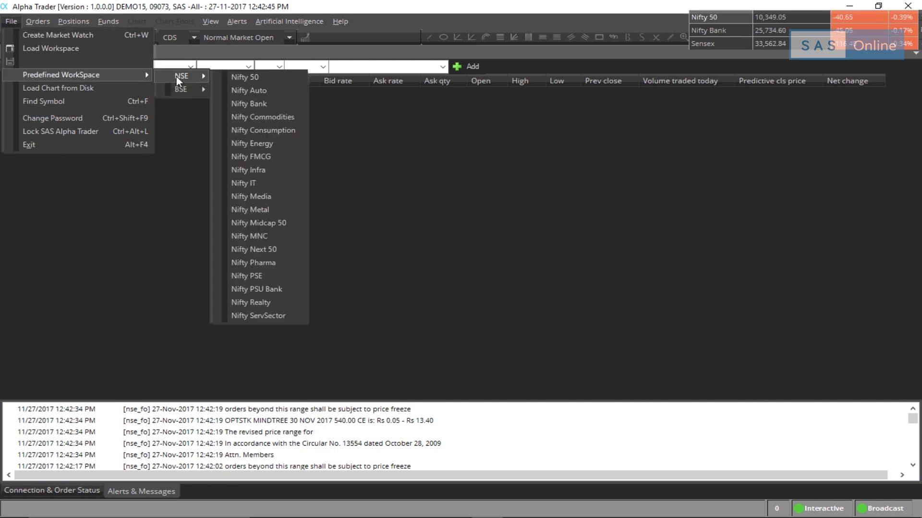
left_click(249, 78)
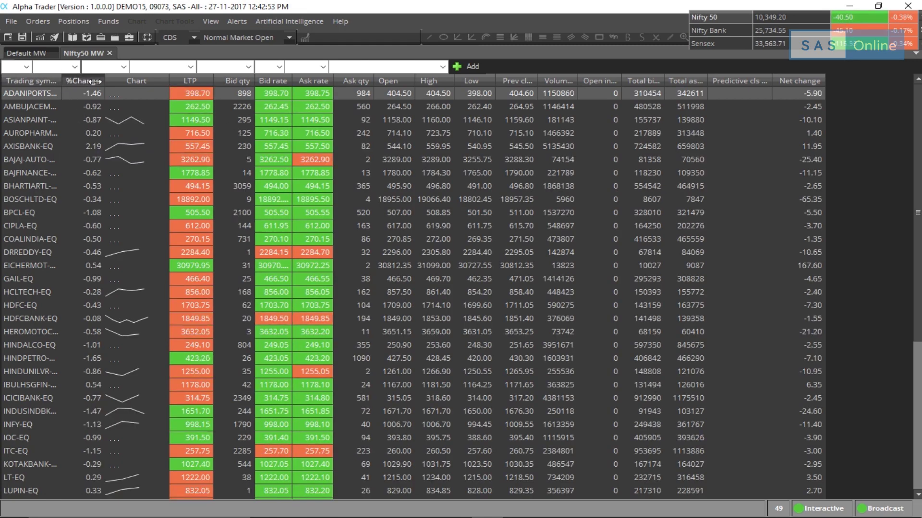
double_click(57, 81)
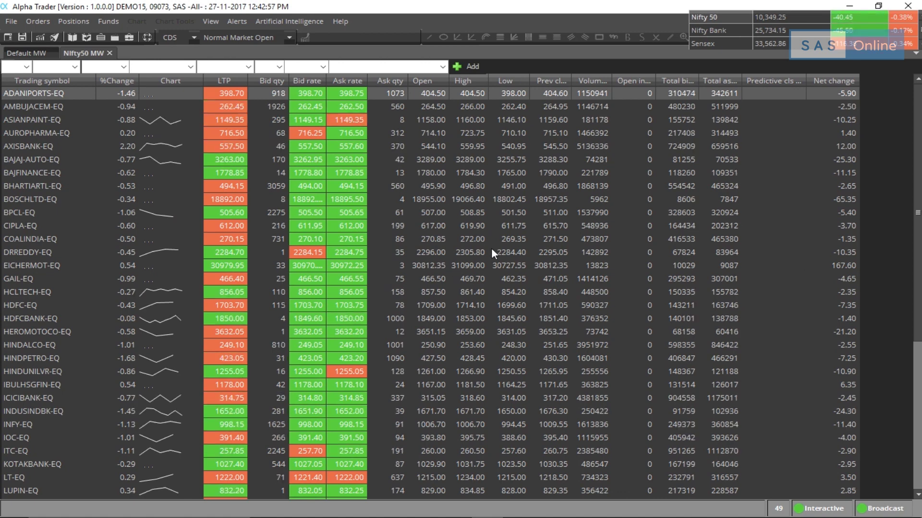
Step: Set up a TATAMOTORS-EQ chart with Day periodicity covering 12 months
scroll(491, 248, "down", 4)
left_click(60, 451)
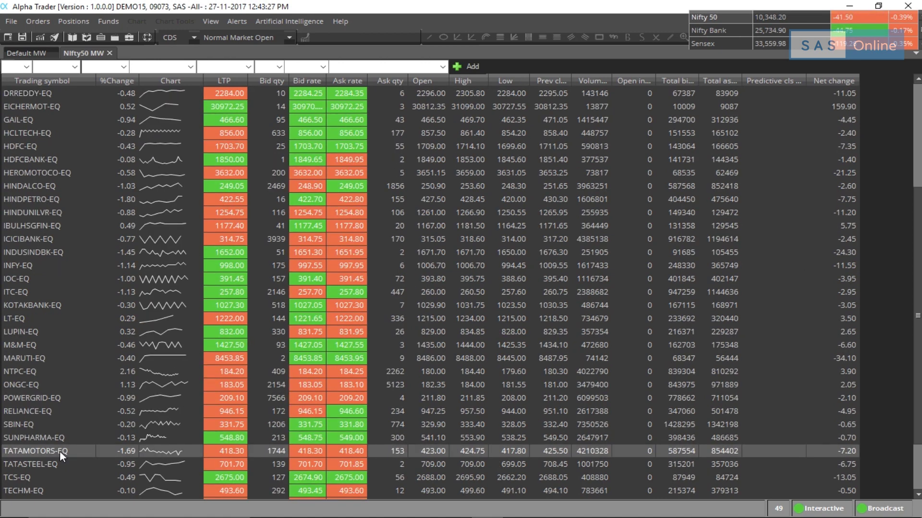
right_click(60, 451)
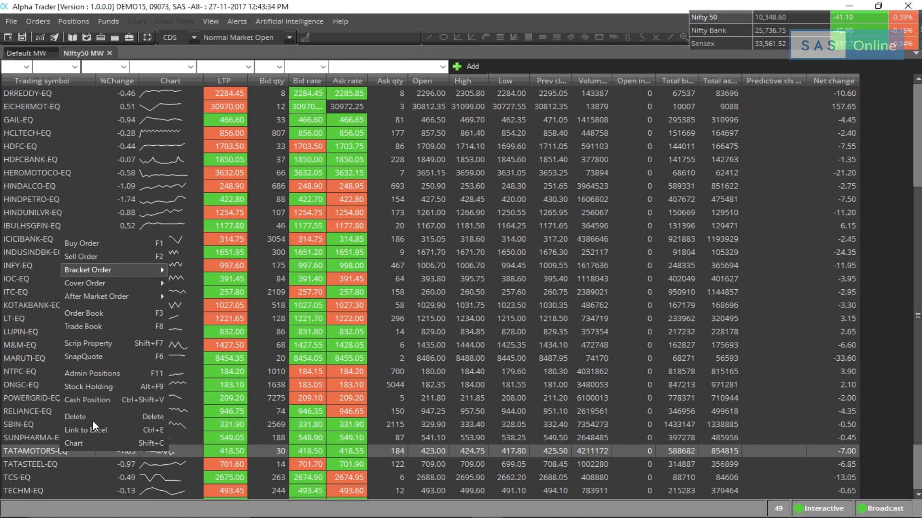
left_click(82, 440)
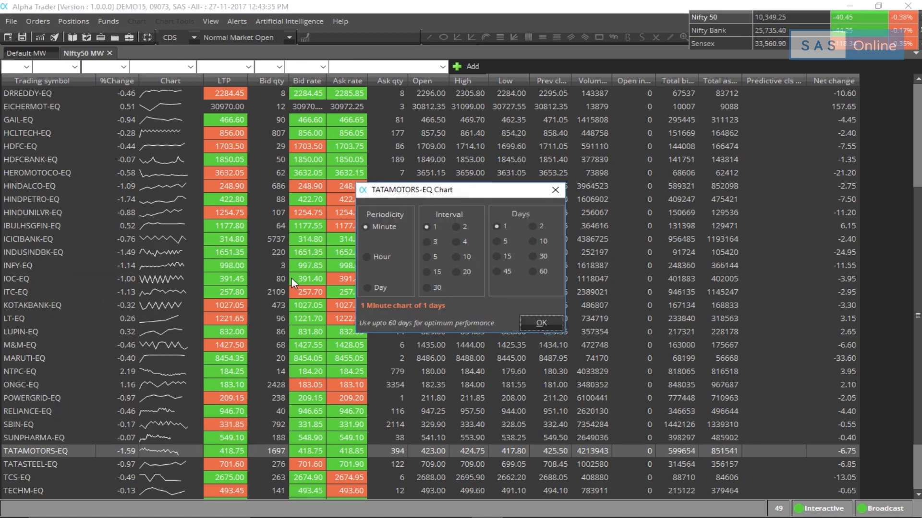
left_click(368, 287)
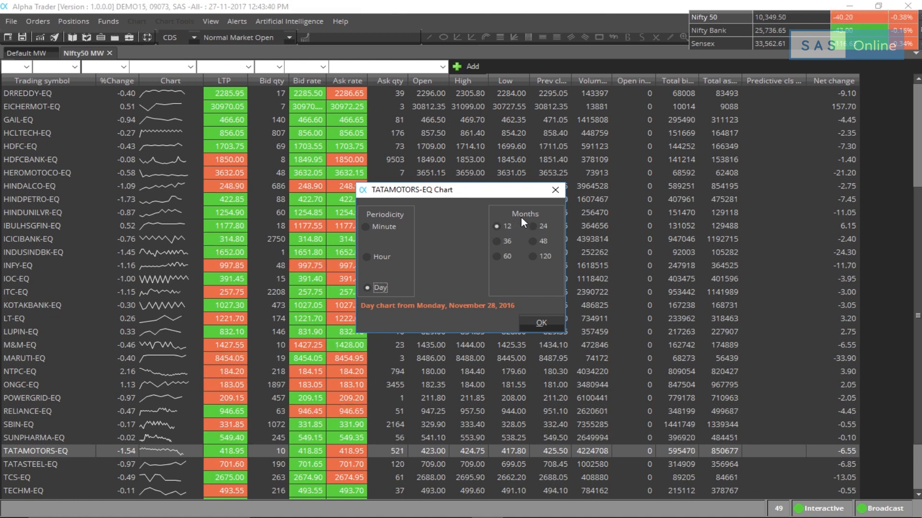
Step: Confirm the daily TATAMOTORS-EQ chart, keep the candlestick style, and browse the studies list
left_click(540, 320)
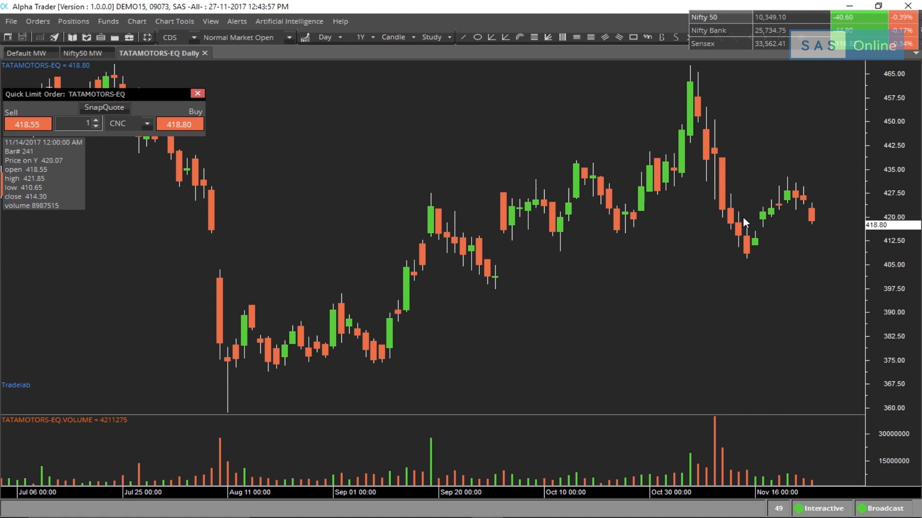
left_click(398, 38)
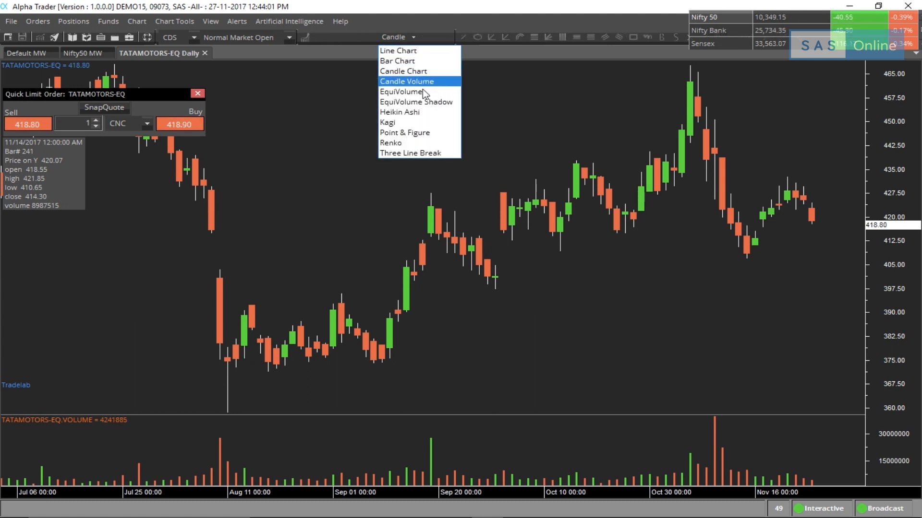
left_click(658, 153)
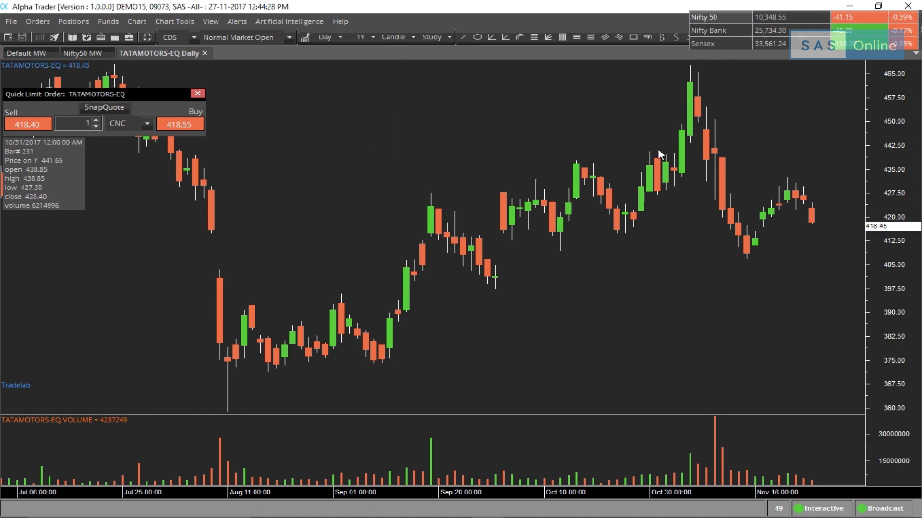
left_click(438, 38)
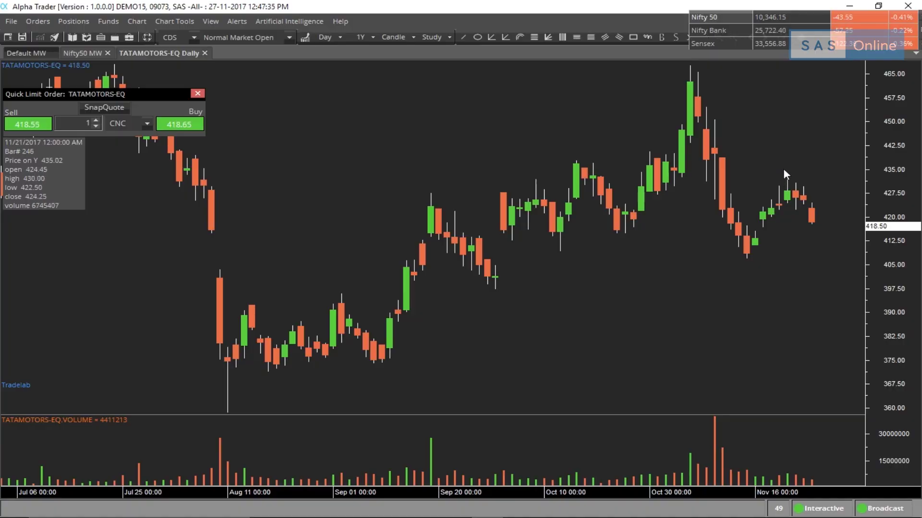
Step: Place a 1-share MIS SL-M buy on TATAMOTORS-EQ from the chart, trigger 435.2
right_click(784, 170)
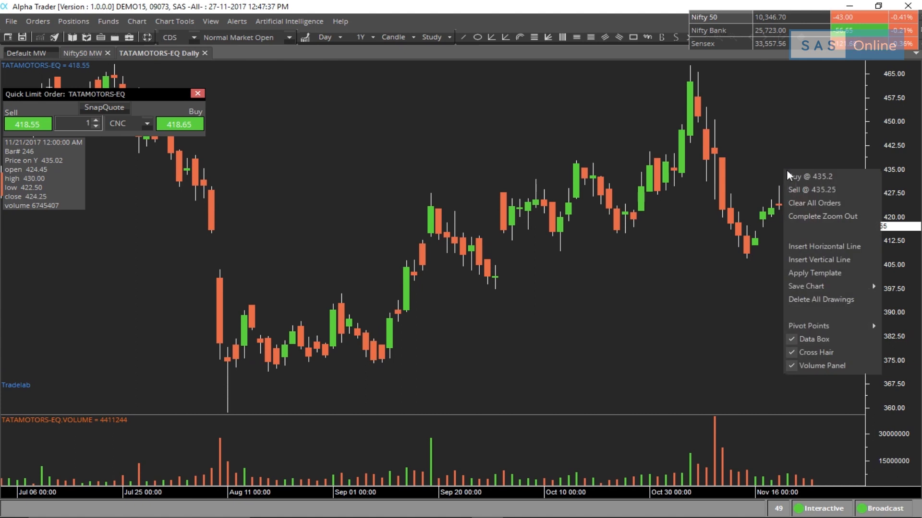
left_click(794, 177)
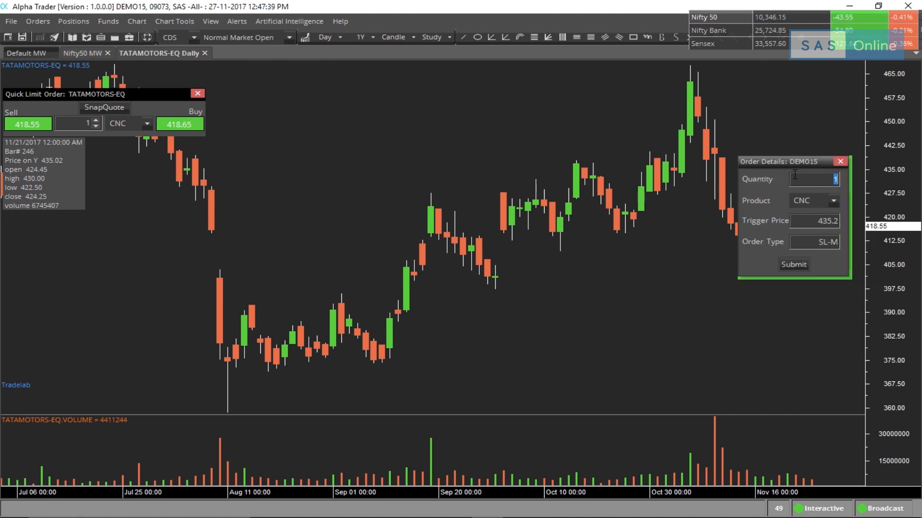
left_click(835, 201)
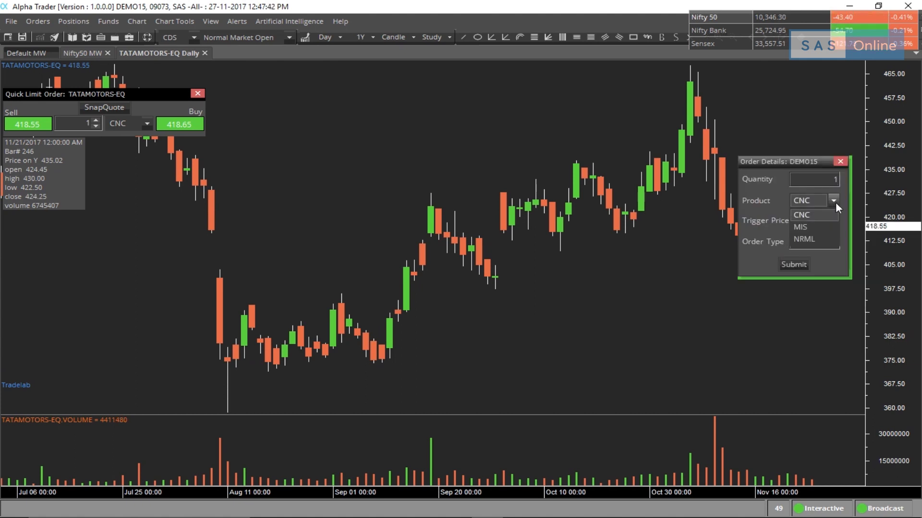
left_click(808, 224)
left_click_drag(812, 162, 770, 160)
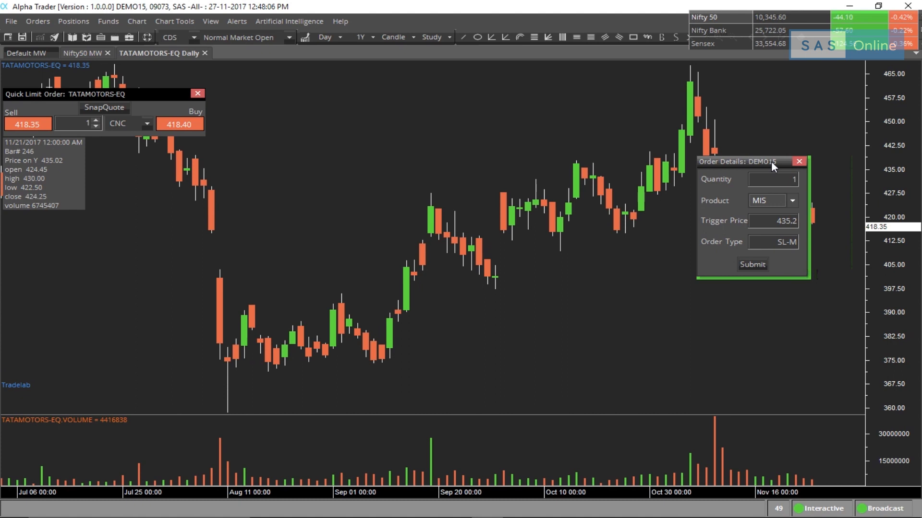
left_click(747, 265)
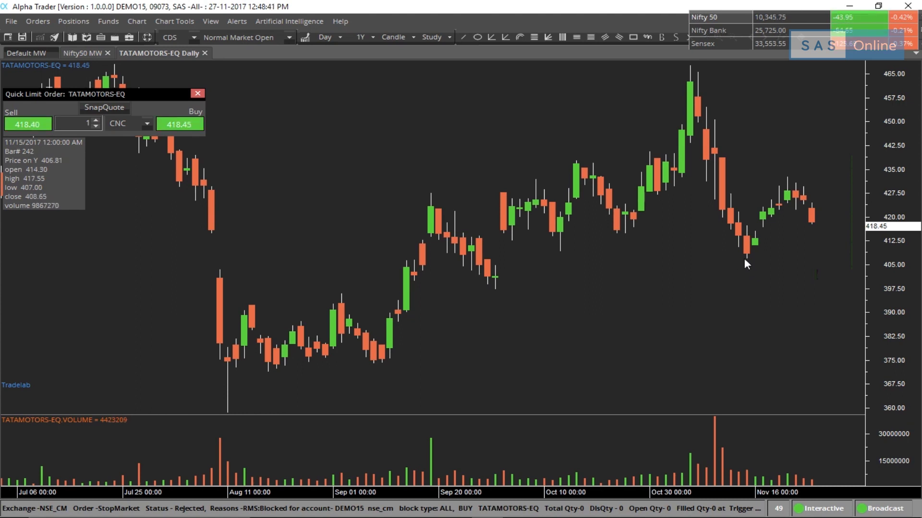
Step: Place a 1-share MIS SL-M sell from the chart at trigger 406.85
right_click(774, 261)
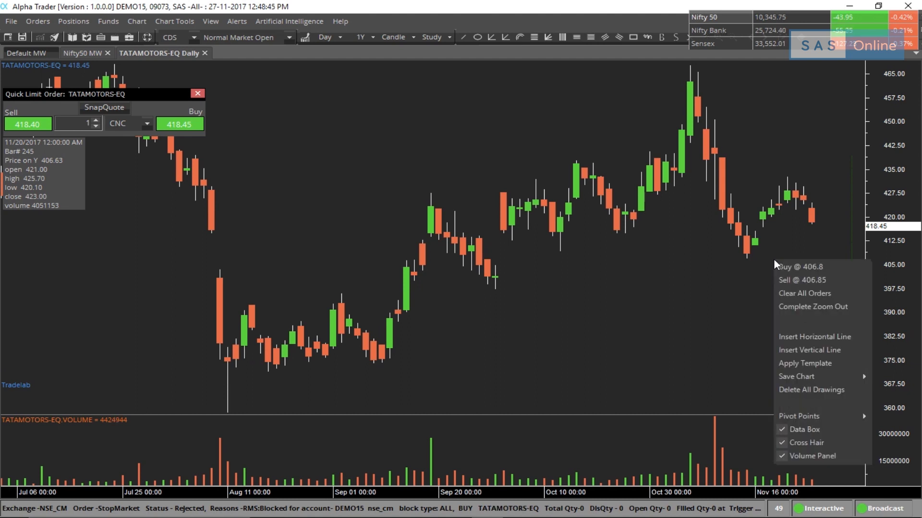
left_click(787, 276)
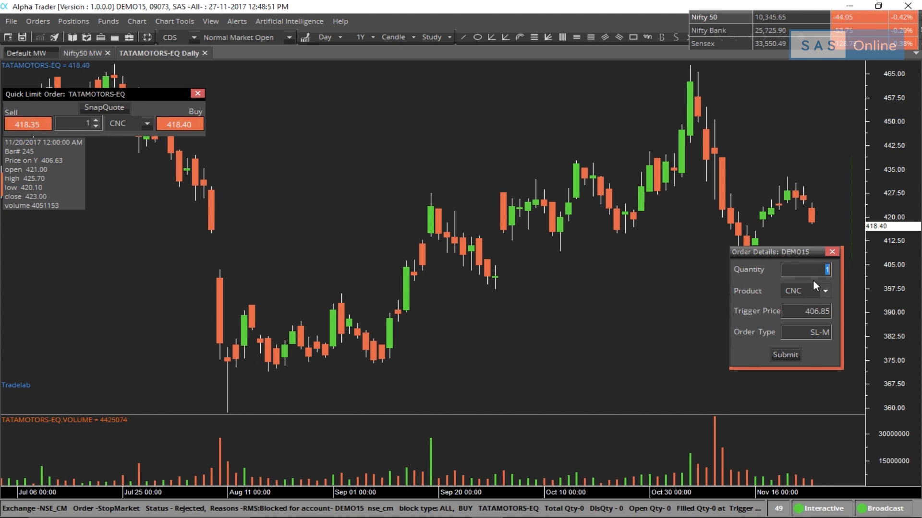
left_click(824, 291)
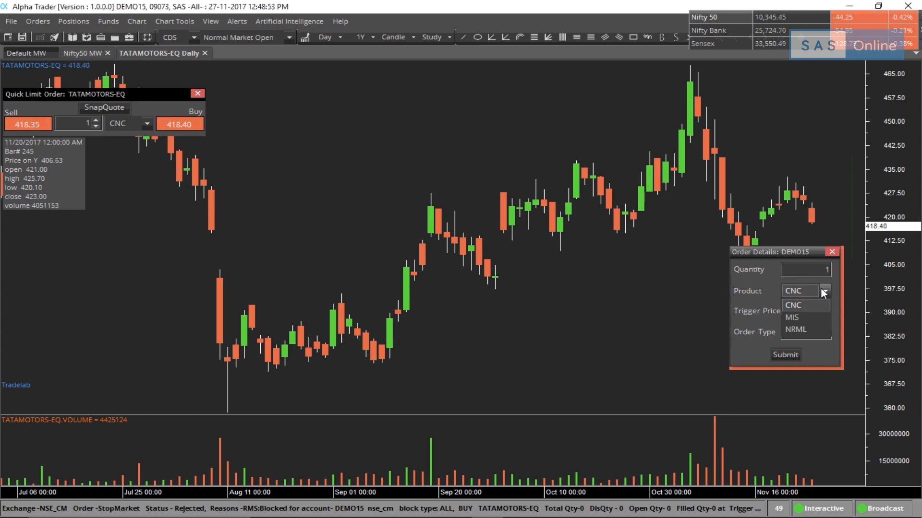
left_click(798, 317)
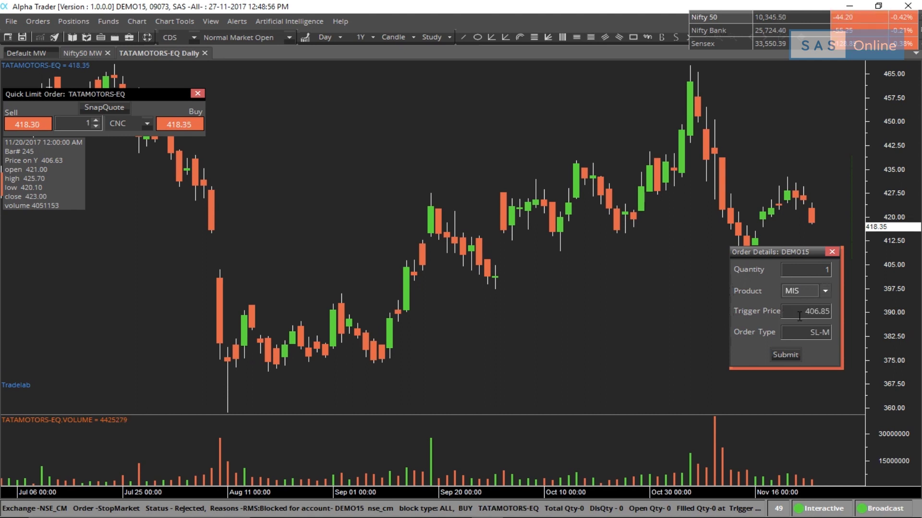
left_click(785, 353)
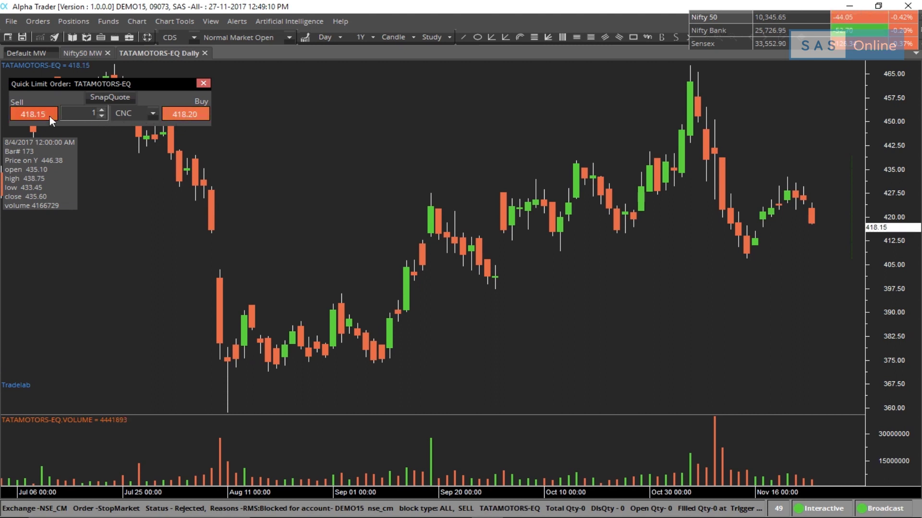
Step: Change the TATAMOTORS-EQ Quick Limit Order quantity to 10
double_click(94, 113)
type("5")
key("BackSpace")
type("10")
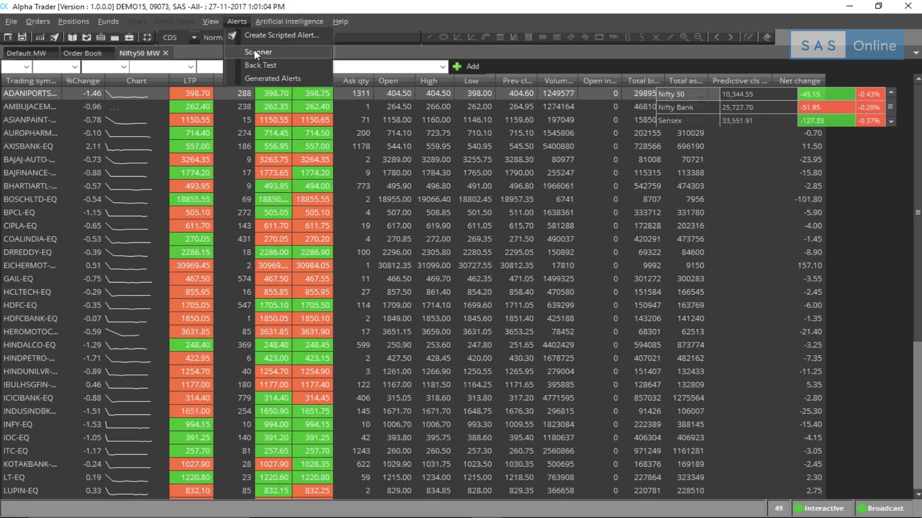
Step: Create a new scanner from the saved 10x Volume Breakout scan and review its script
left_click(254, 51)
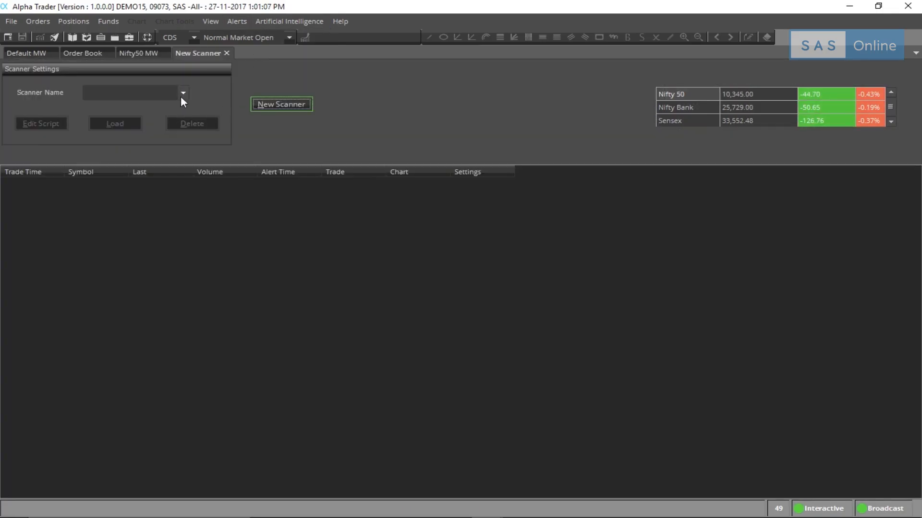
left_click(181, 95)
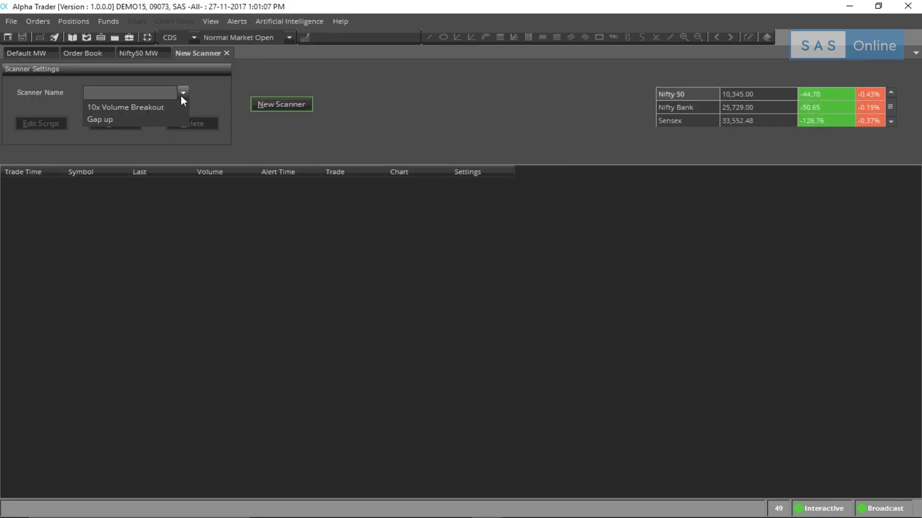
left_click(123, 107)
left_click(53, 122)
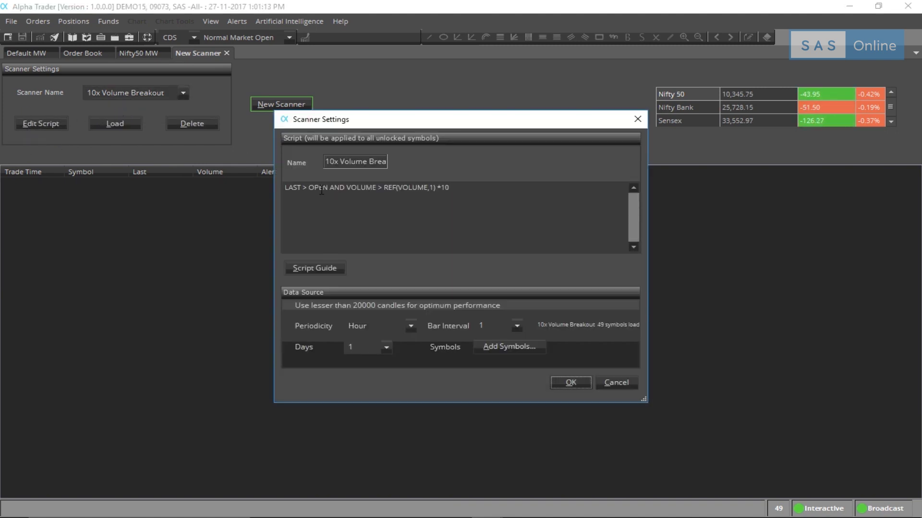
left_click_drag(321, 188, 284, 201)
left_click(453, 189)
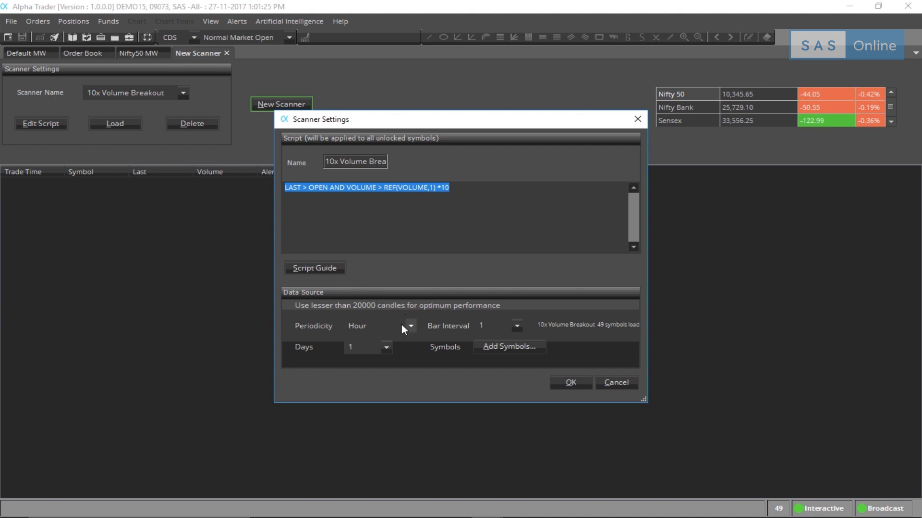
left_click(569, 382)
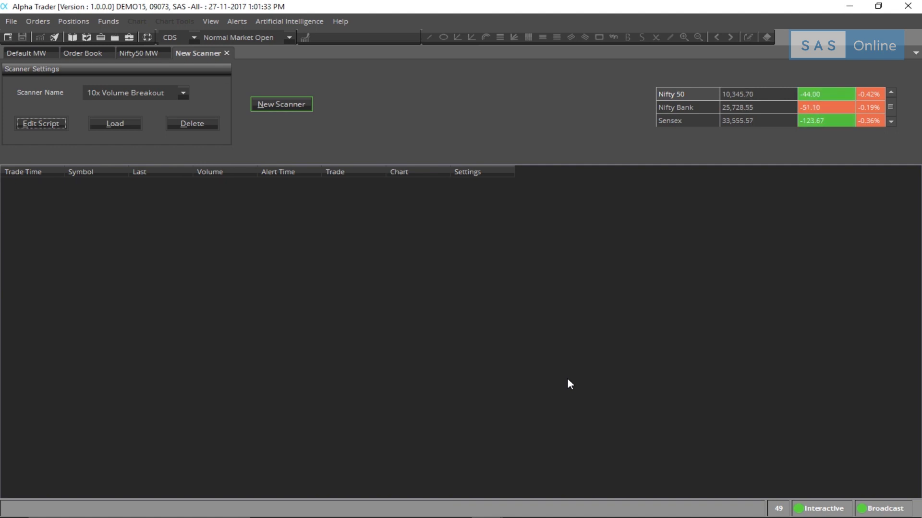
Step: Load the 10x Volume Breakout scanner to populate its results list
left_click(120, 124)
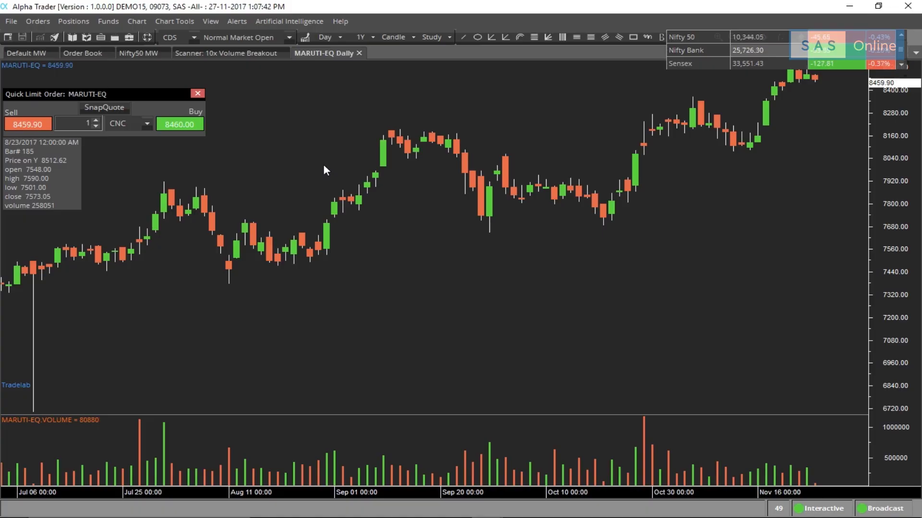
Step: Start a new backtest from the MA crossover profile and check its Buy and Sell scripts
left_click(238, 21)
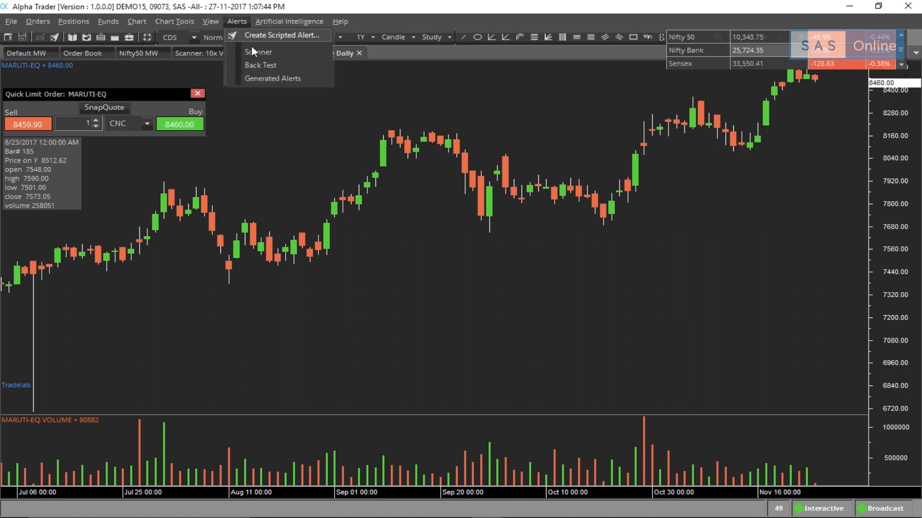
left_click(256, 66)
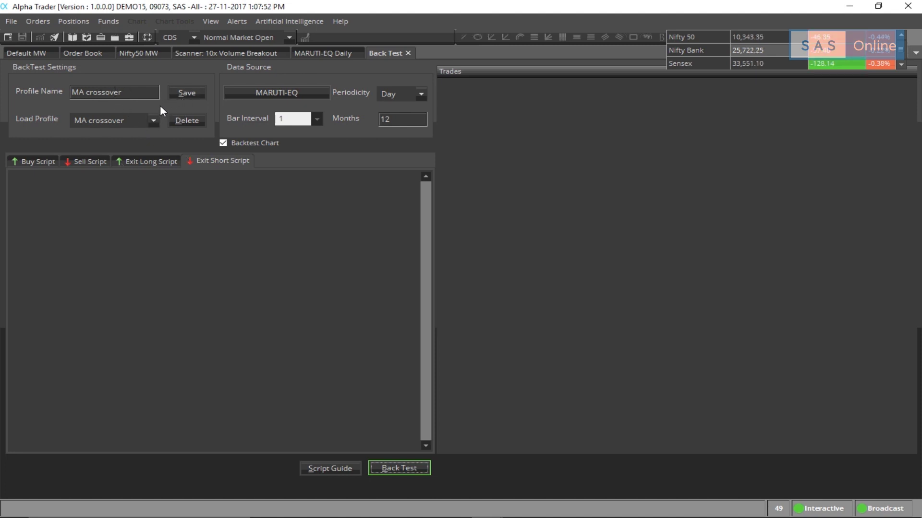
left_click(125, 120)
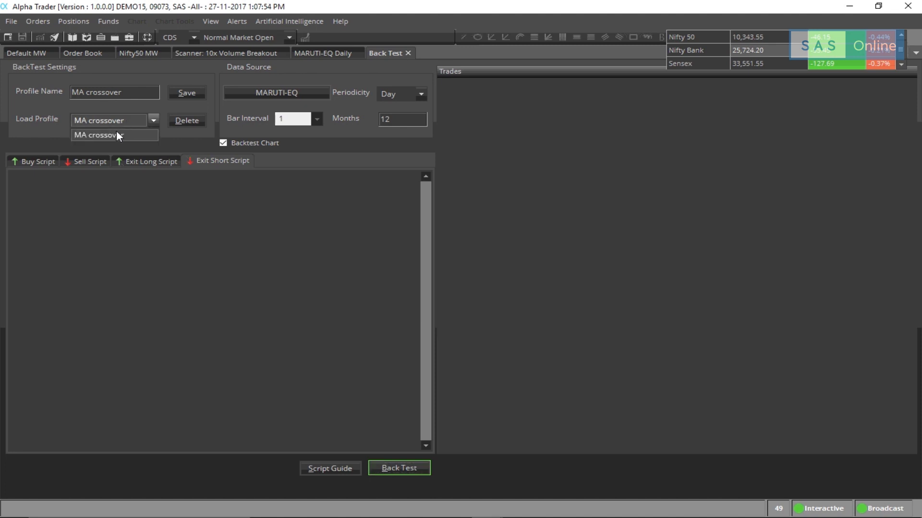
left_click(117, 135)
left_click(31, 162)
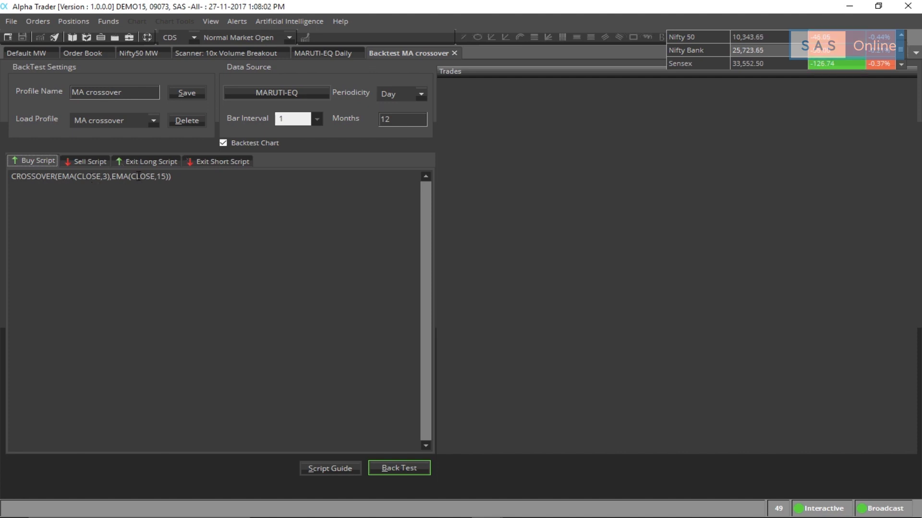
left_click(82, 163)
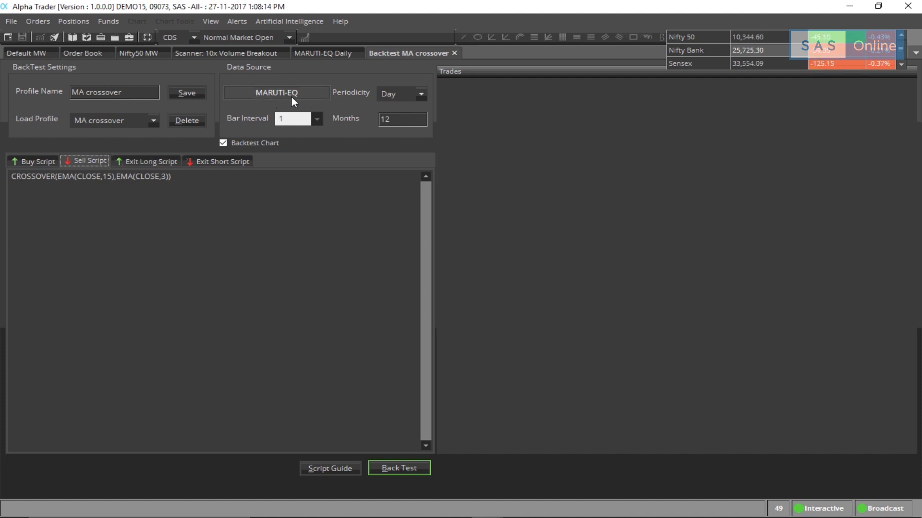
left_click(397, 119)
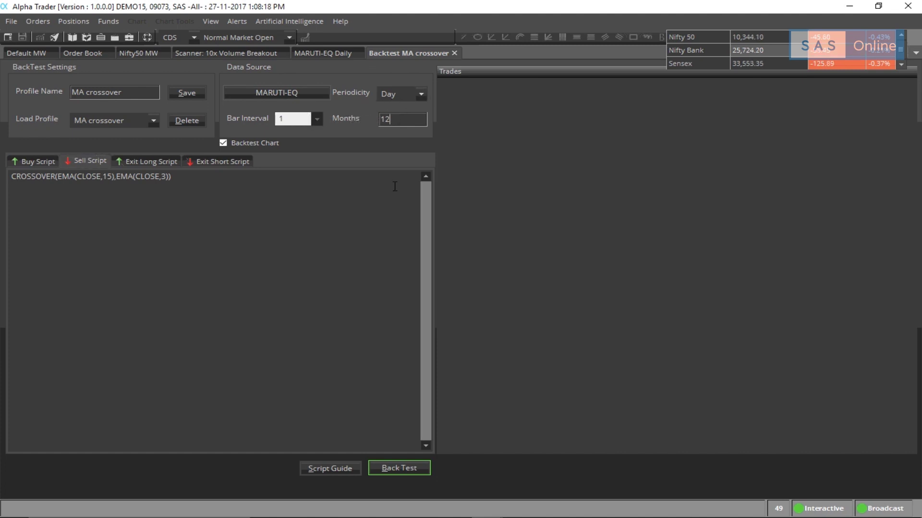
Step: Run the backtest and view the trade statistics: 13 trades, 5 profitable, profit 1799.70
left_click(397, 467)
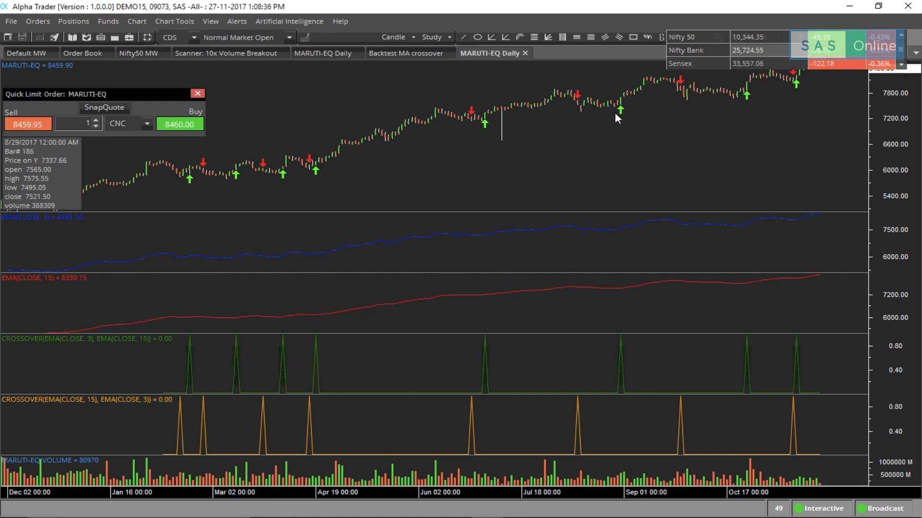
left_click(394, 56)
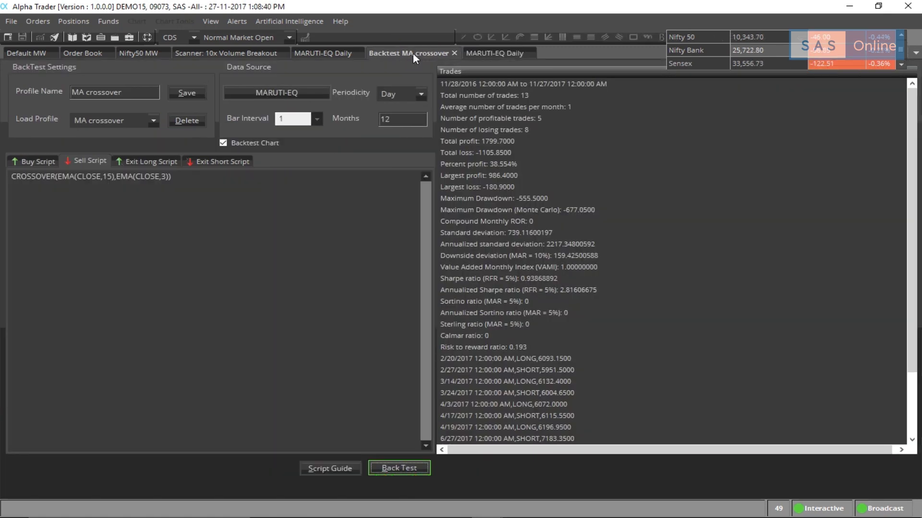